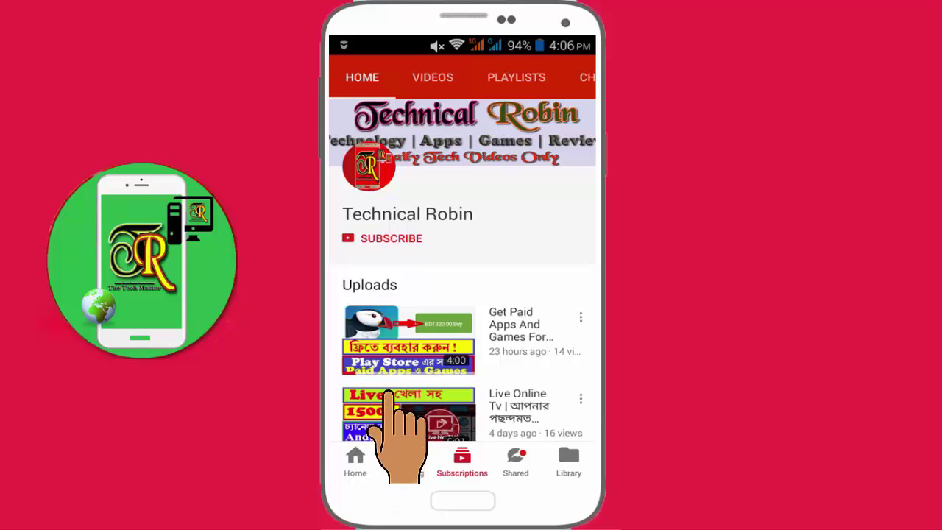
Step: Subscribe to the tech channel shown on the phone using its SUBSCRIBE button
left_click(390, 238)
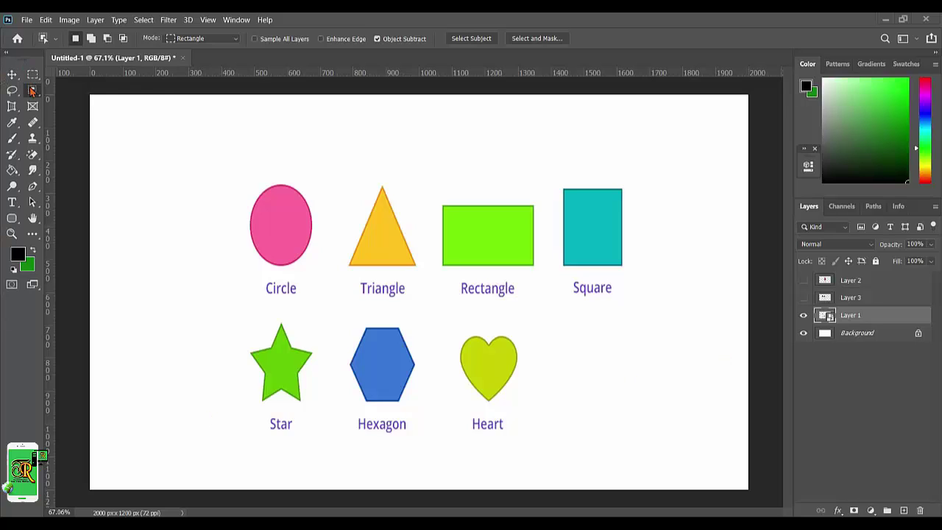
right_click(33, 90)
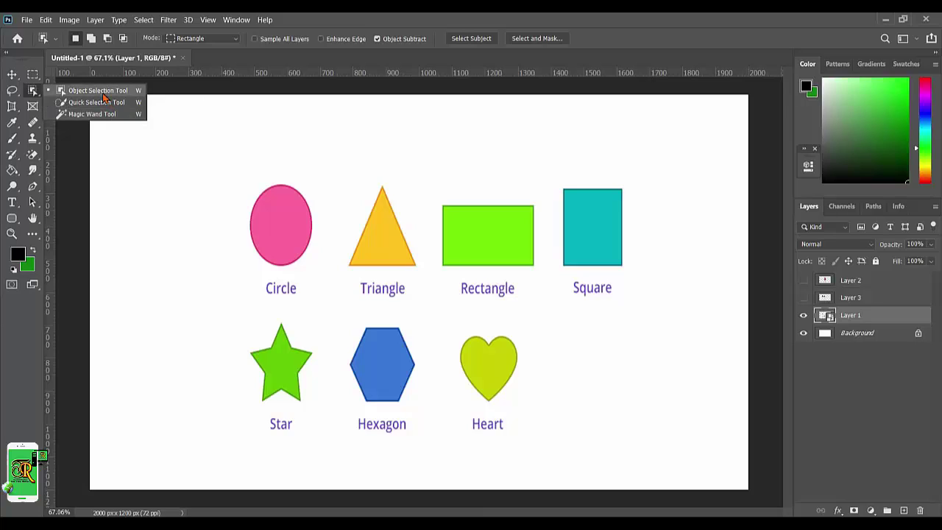
left_click(103, 94)
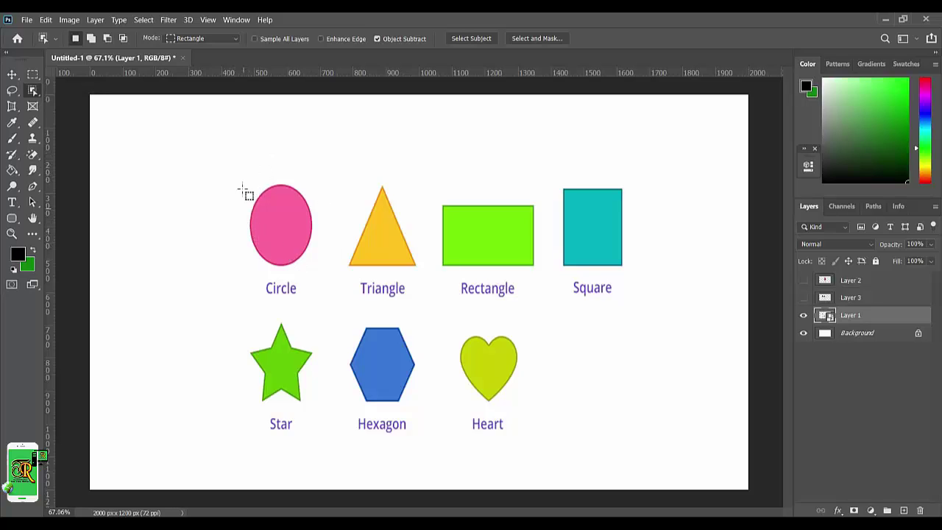
Step: Object-select the pink circle and yellow triangle together, after a first circle-only attempt
left_click_drag(239, 180, 328, 278)
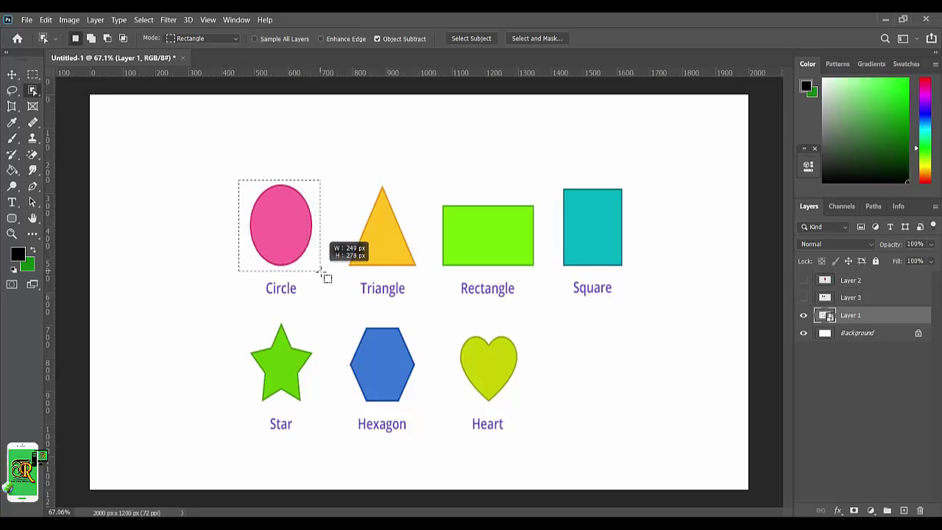
left_click_drag(327, 278, 316, 268)
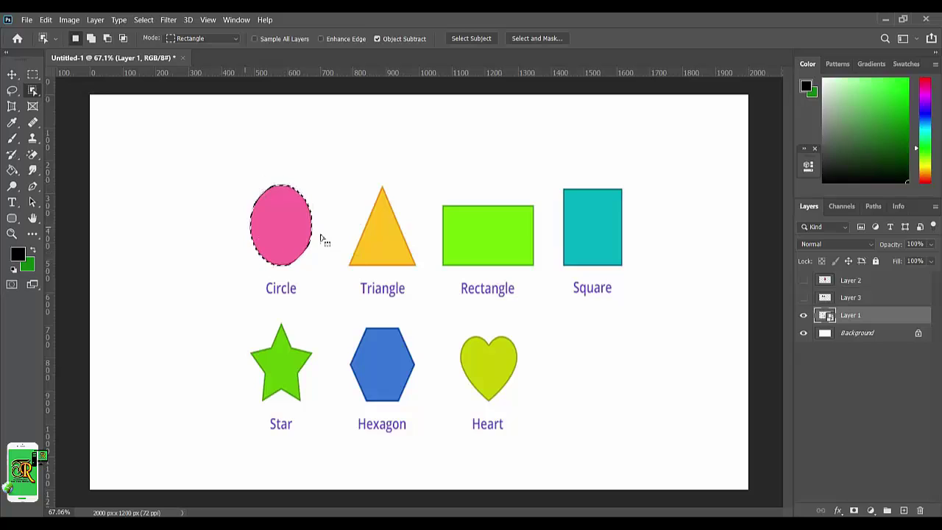
left_click(321, 236)
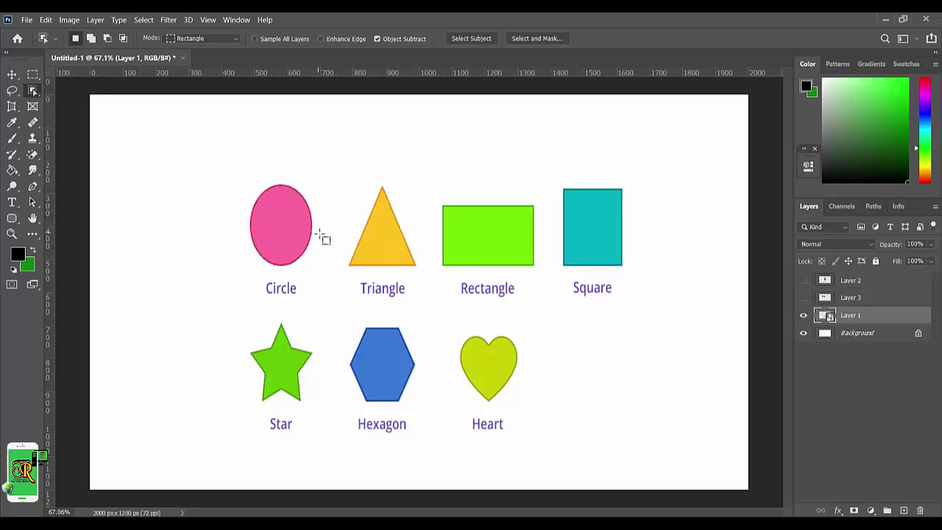
left_click_drag(248, 177, 421, 273)
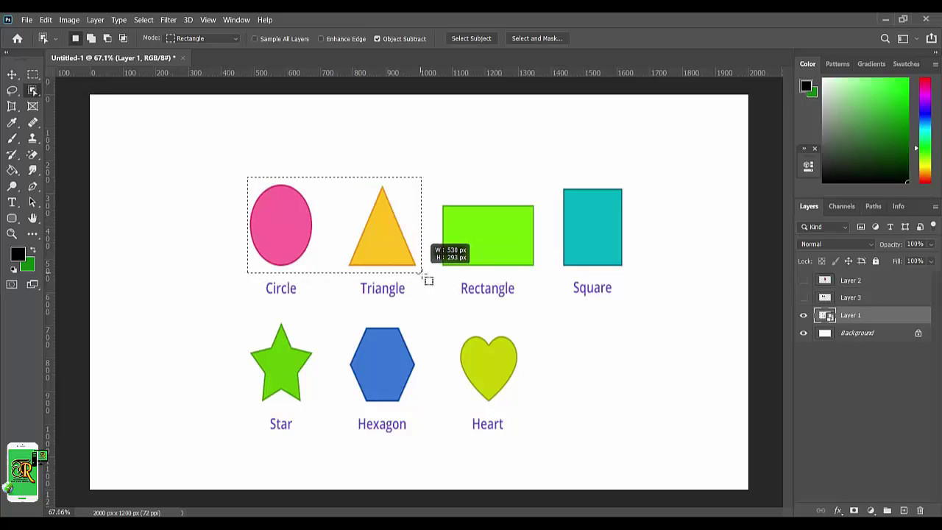
left_click_drag(423, 272, 425, 269)
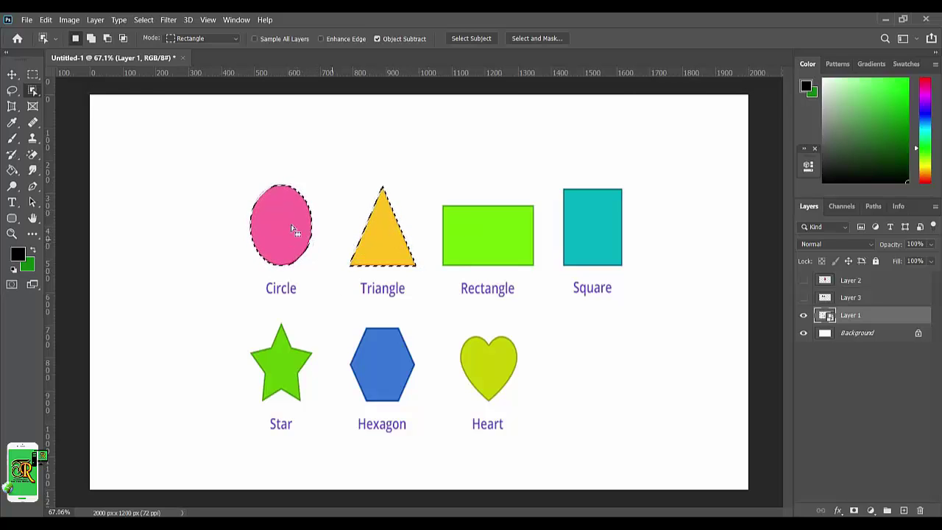
Step: Add a new empty layer and fill the circle-and-triangle selection with black
left_click(906, 510)
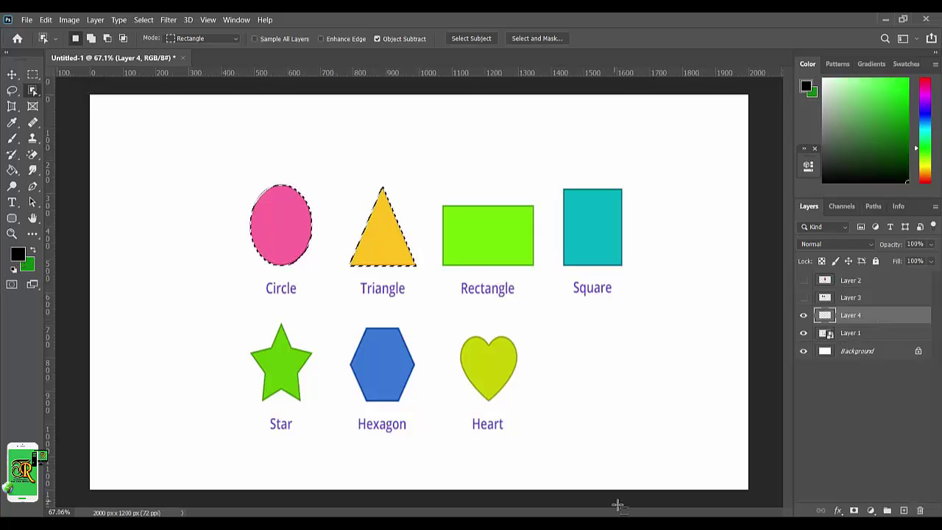
key("alt+BackSpace")
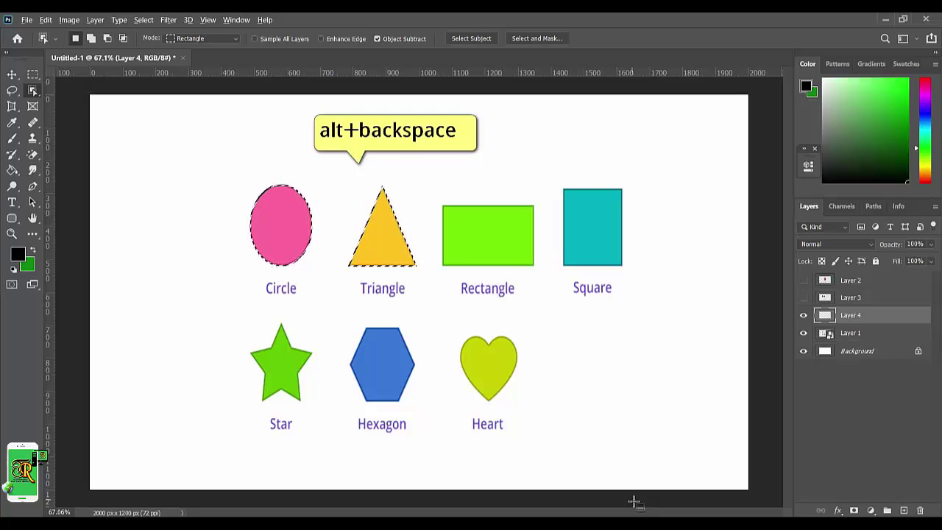
key("alt+BackSpace")
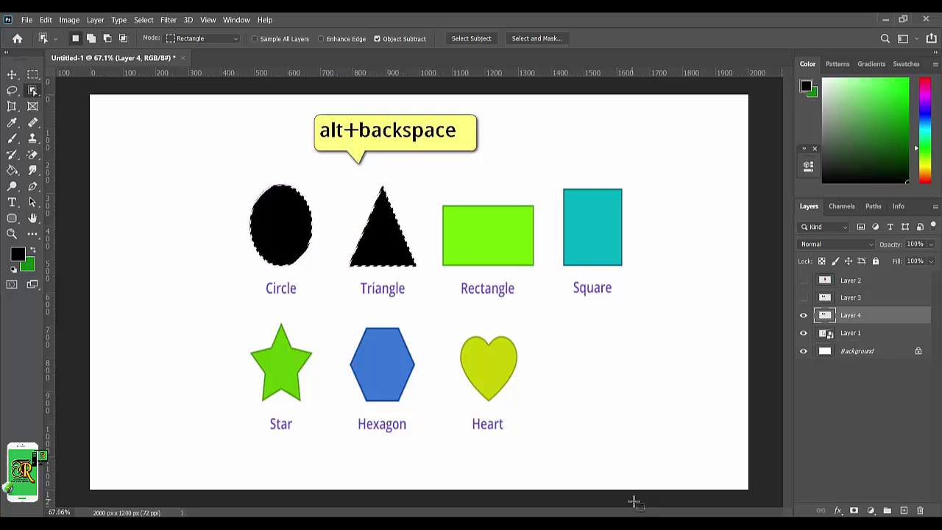
Step: Set the foreground colour to a bright, fully saturated red (f60404)
left_click(18, 254)
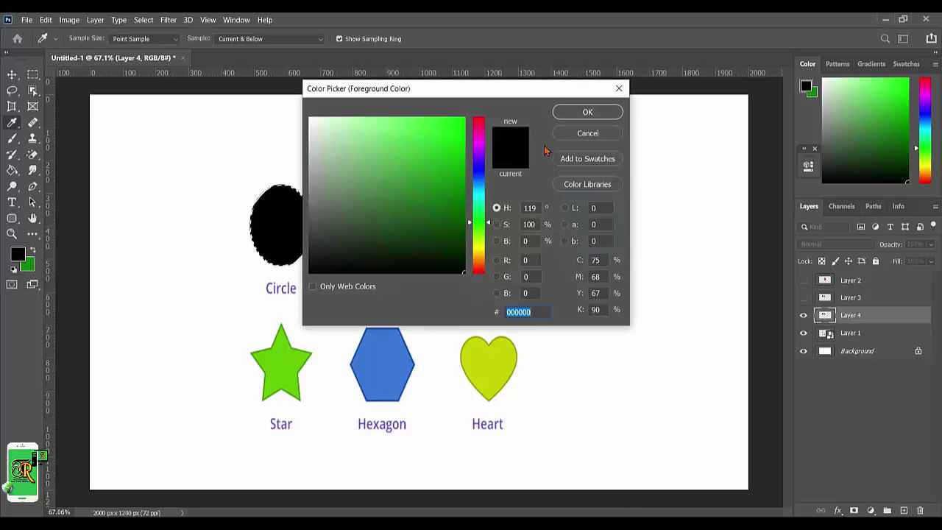
left_click_drag(476, 130, 482, 120)
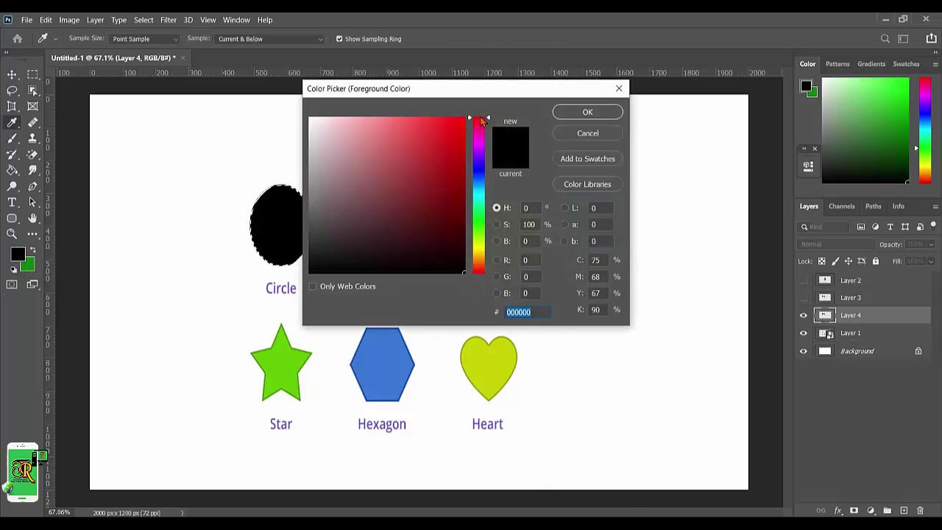
left_click(464, 122)
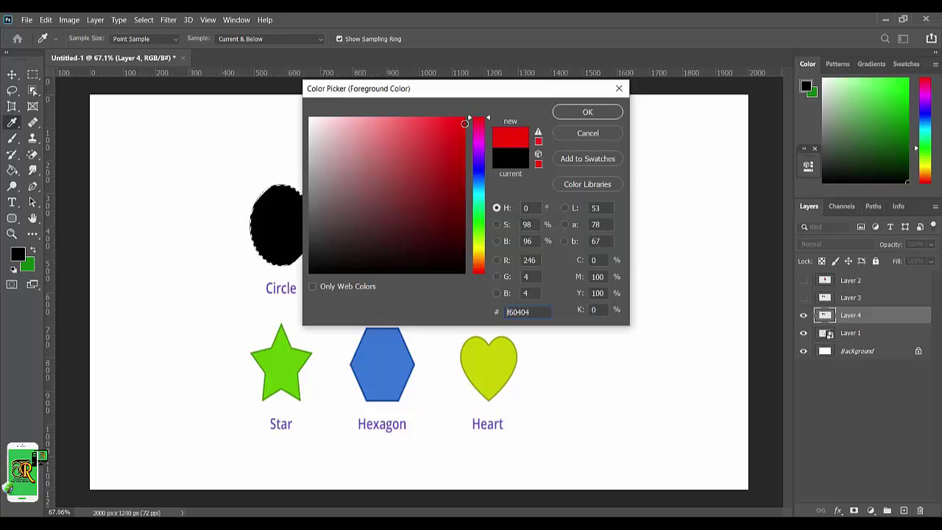
left_click(587, 112)
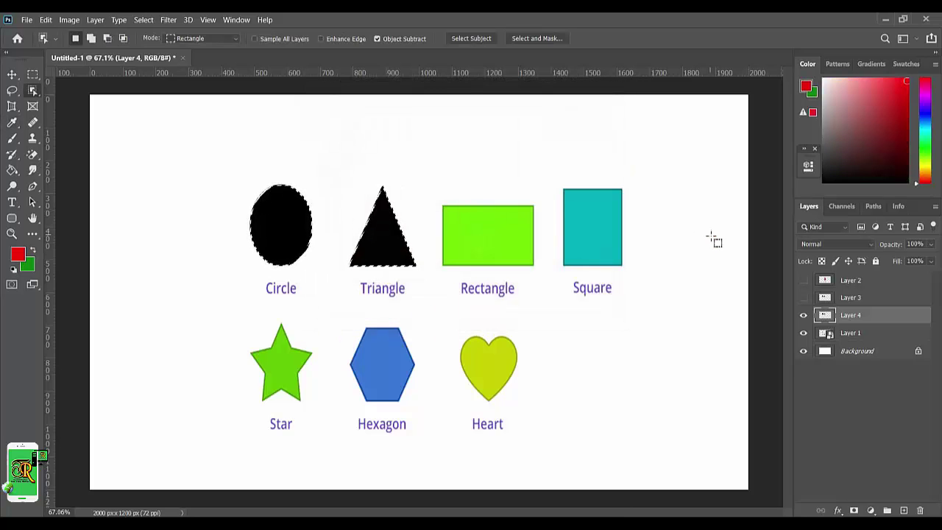
Step: Fill the circle and triangle with red and hide Layer 1's original shapes
key("alt+BackSpace")
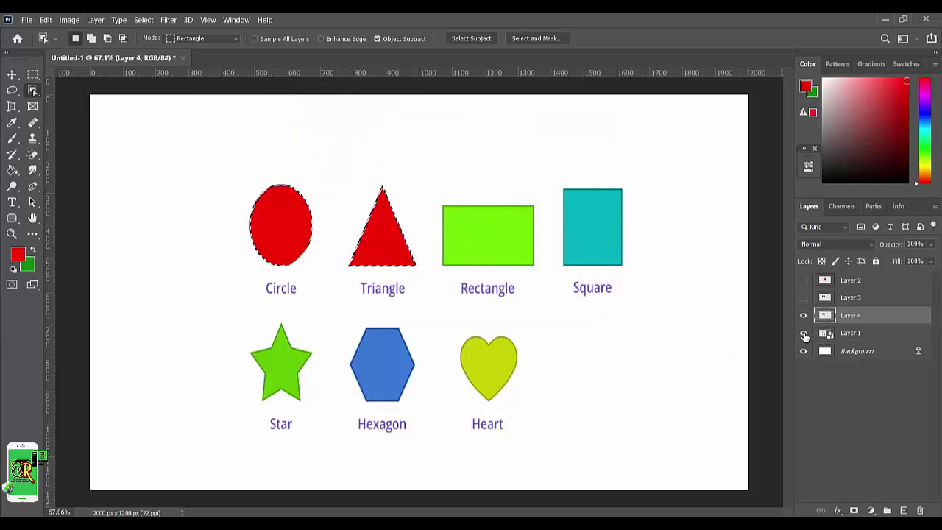
left_click(804, 334)
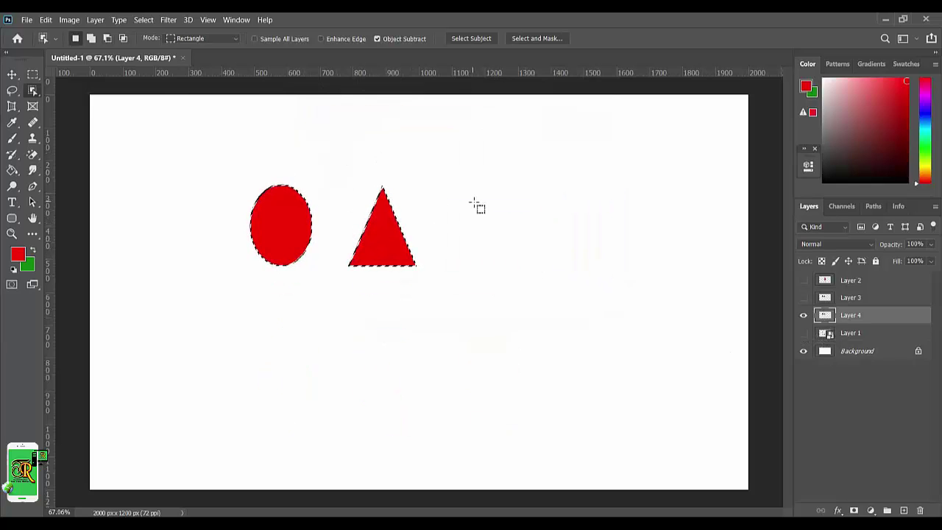
right_click(36, 92)
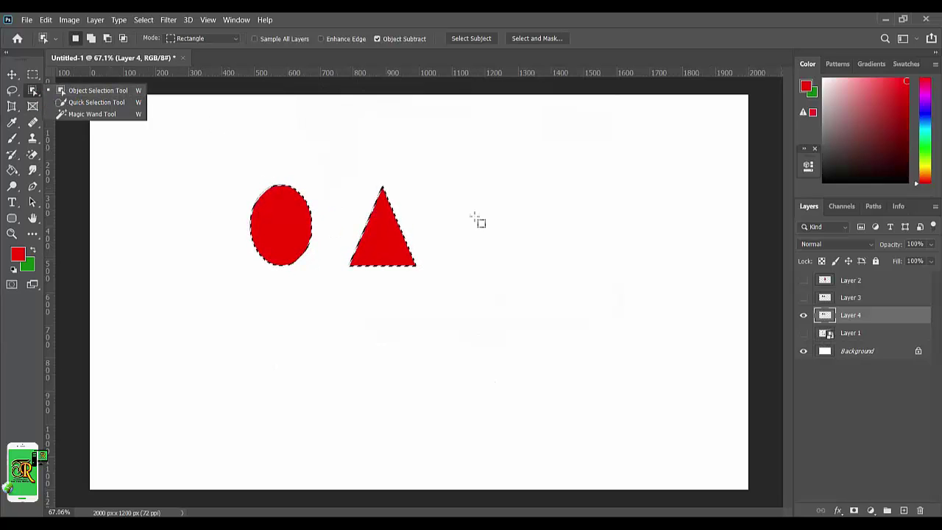
Step: With the Quick Selection Tool, select the pink circle, yellow triangle and green rectangle
right_click(34, 94)
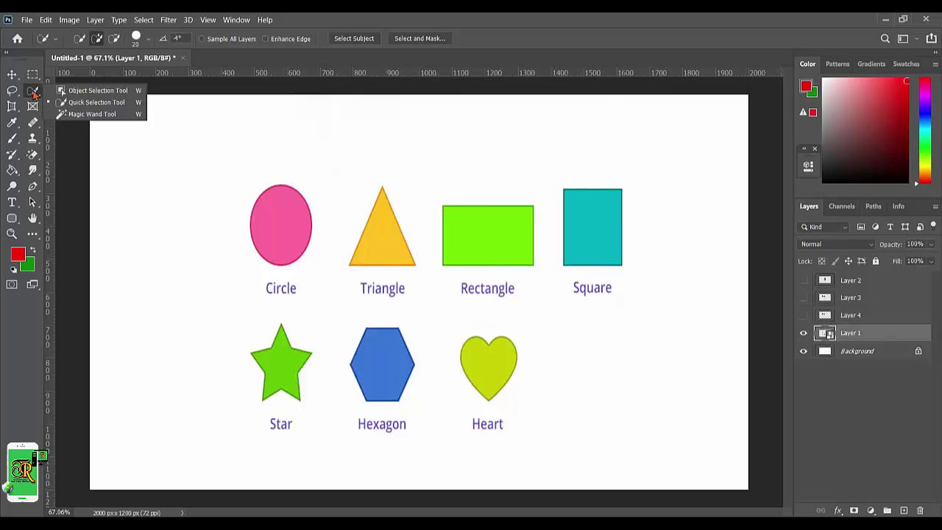
left_click(98, 103)
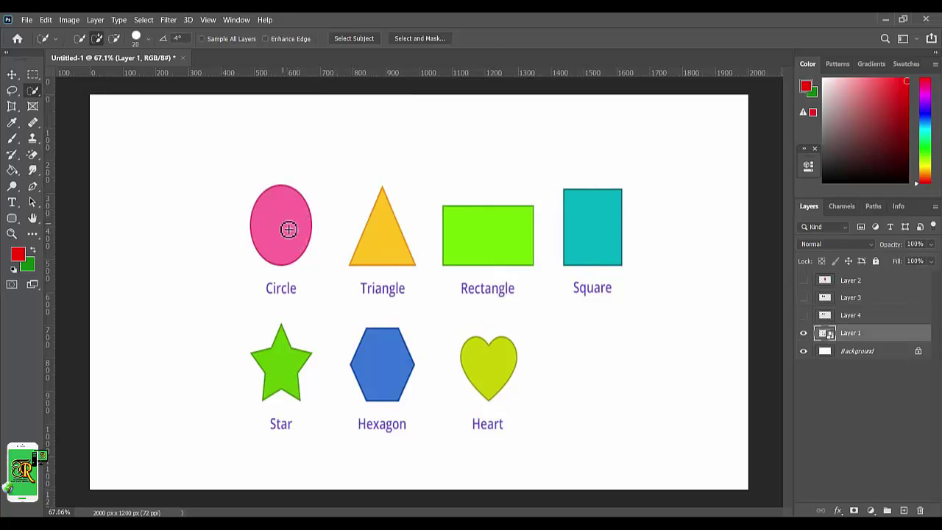
left_click(289, 229)
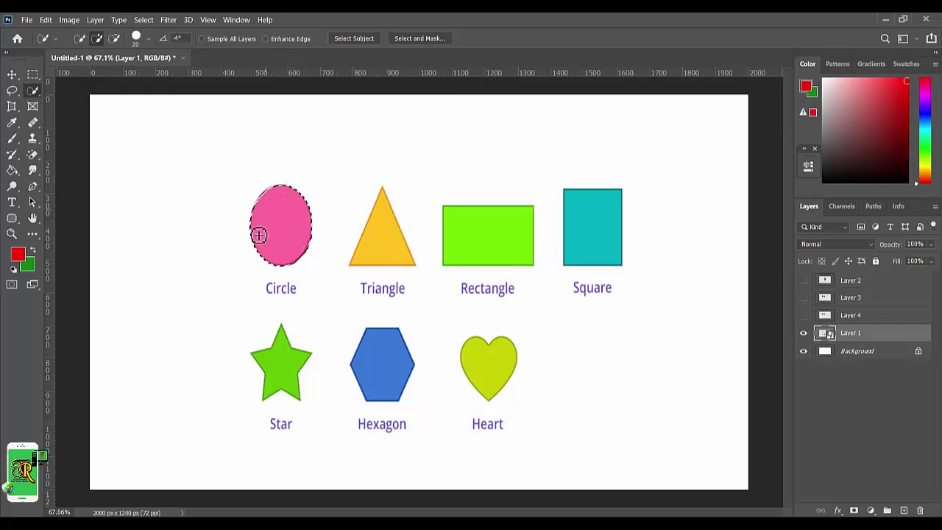
left_click(377, 241)
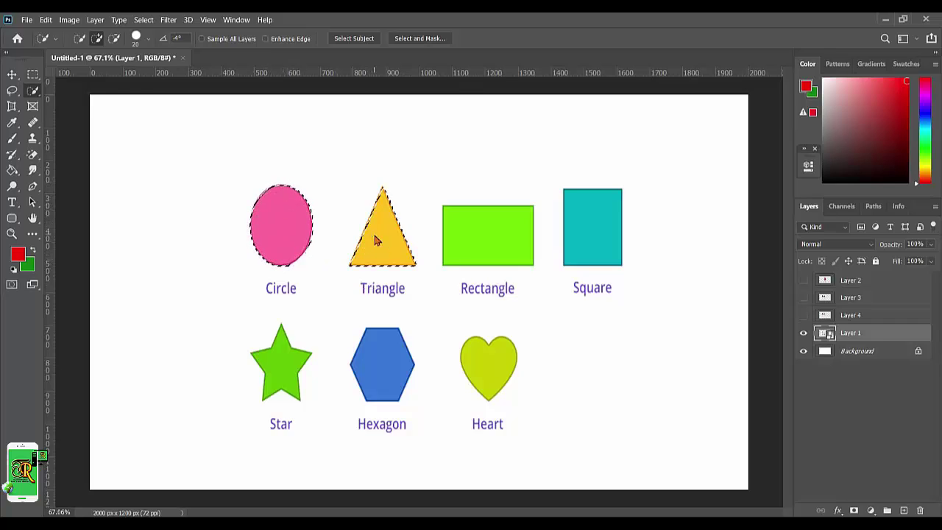
left_click(499, 244)
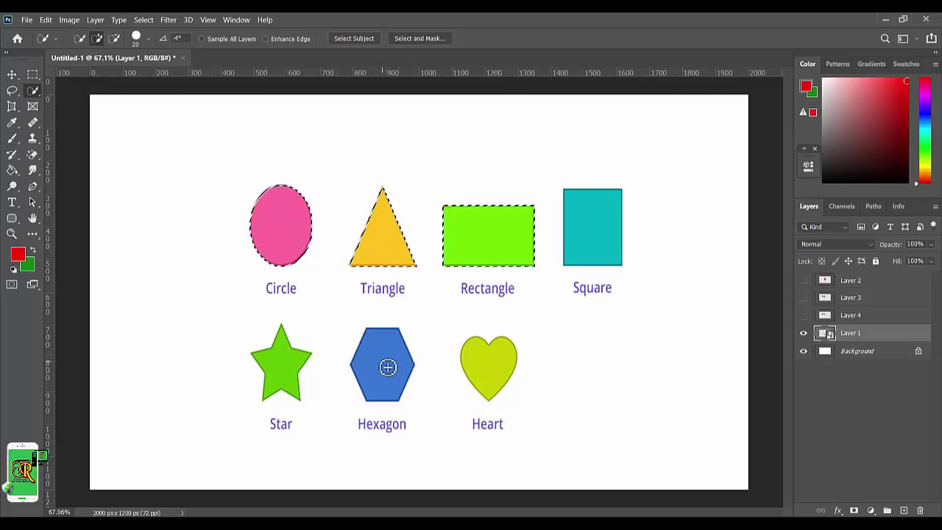
Step: Switch to the Magic Wand Tool, make Layer 2 active and hide Layer 1
right_click(30, 96)
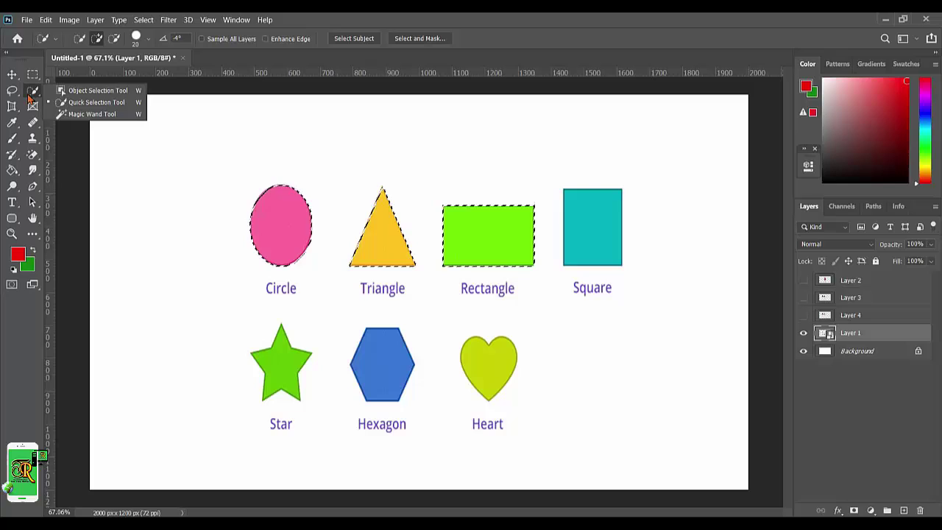
left_click(83, 115)
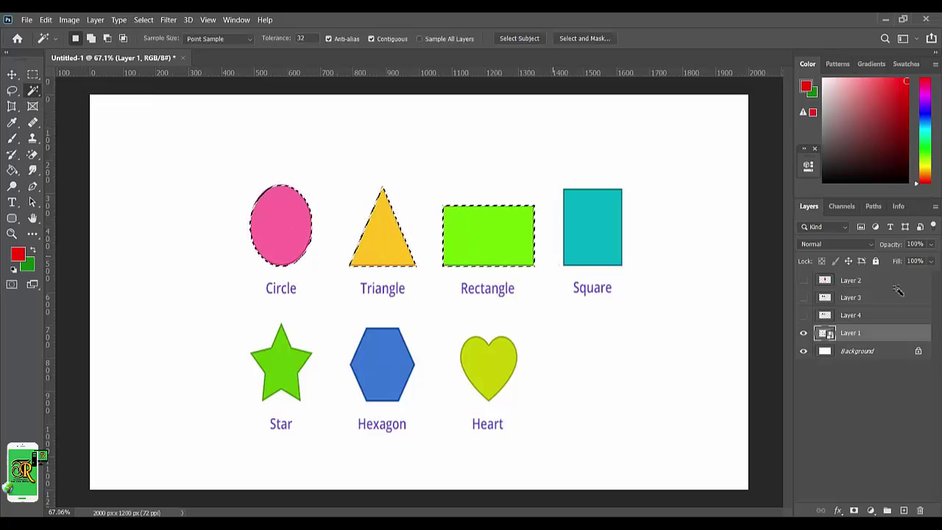
left_click(855, 283)
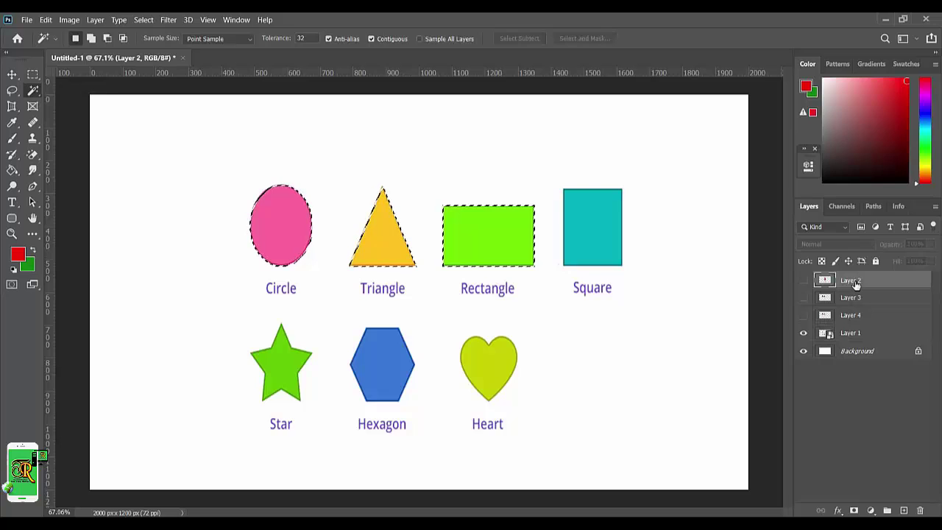
left_click(803, 333)
Step: Show Layer 2's girl photo, deselect, and Magic Wand-select the white background around her
left_click(803, 280)
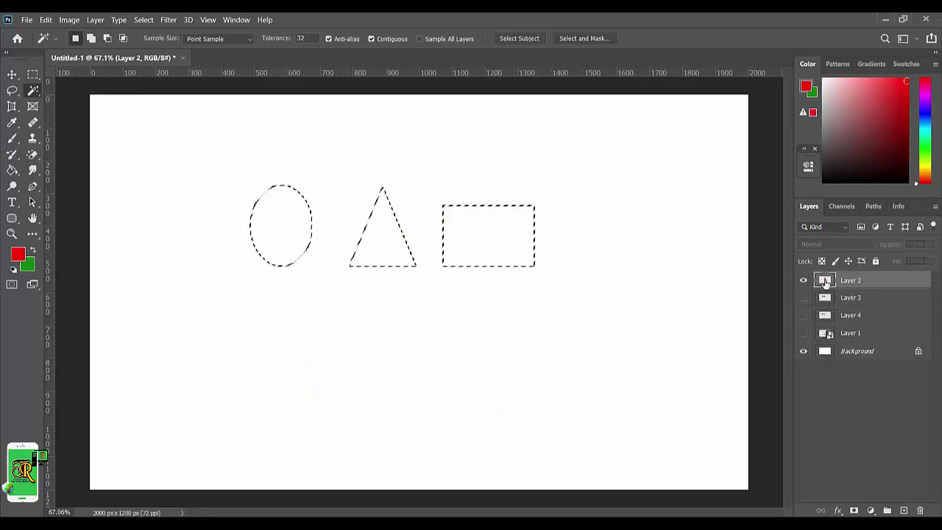
key("ctrl+d")
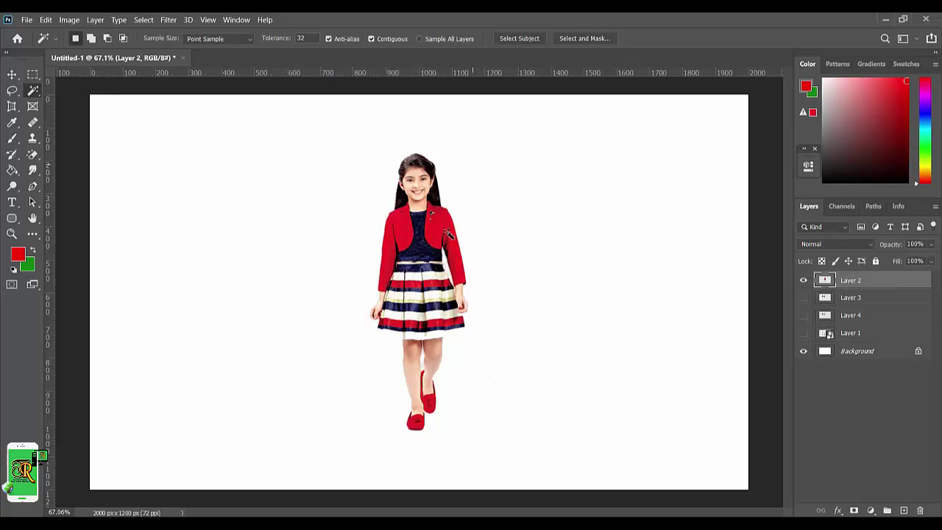
left_click(492, 227)
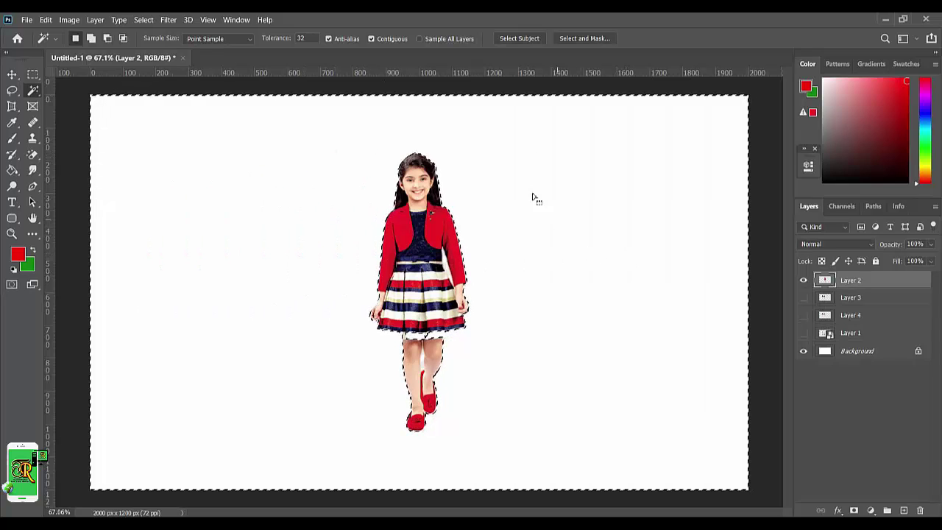
left_click(17, 254)
Step: Fill the background around the girl with black (000000), then deselect
left_click_drag(417, 258, 473, 277)
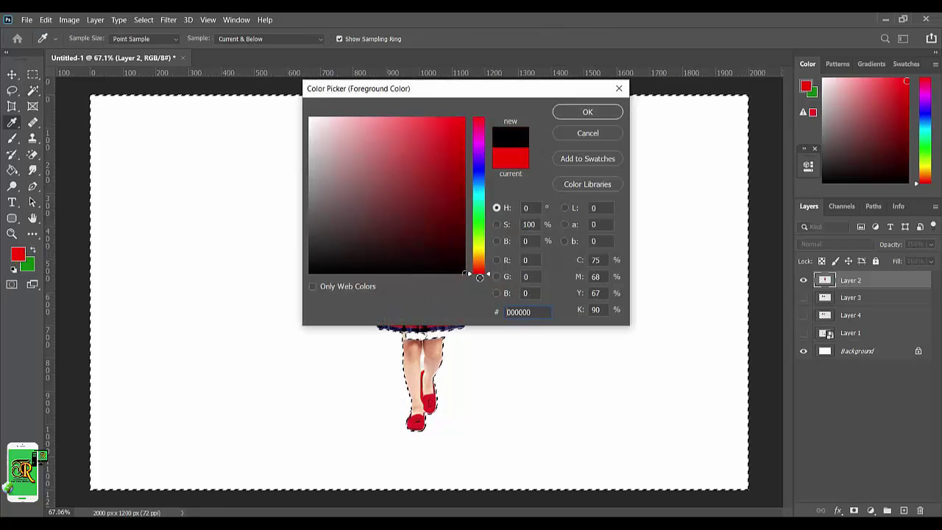
left_click(567, 112)
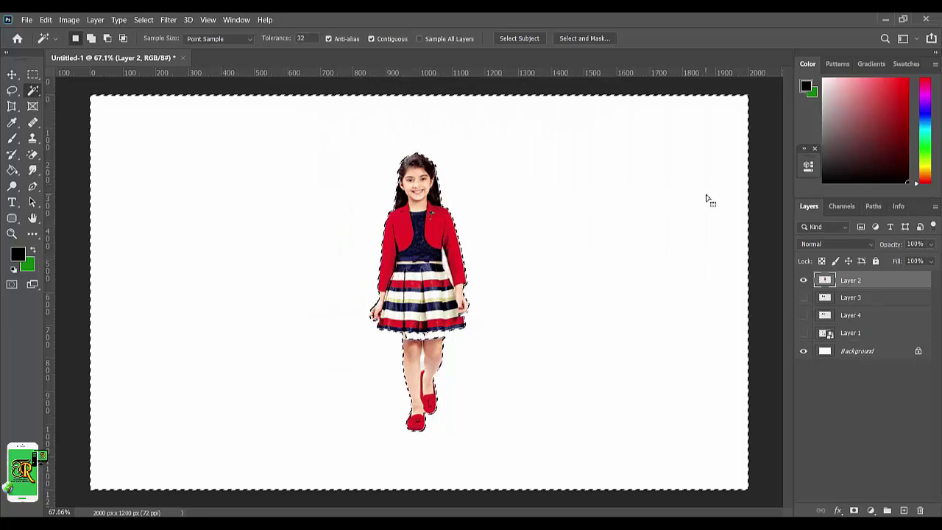
key("alt+BackSpace")
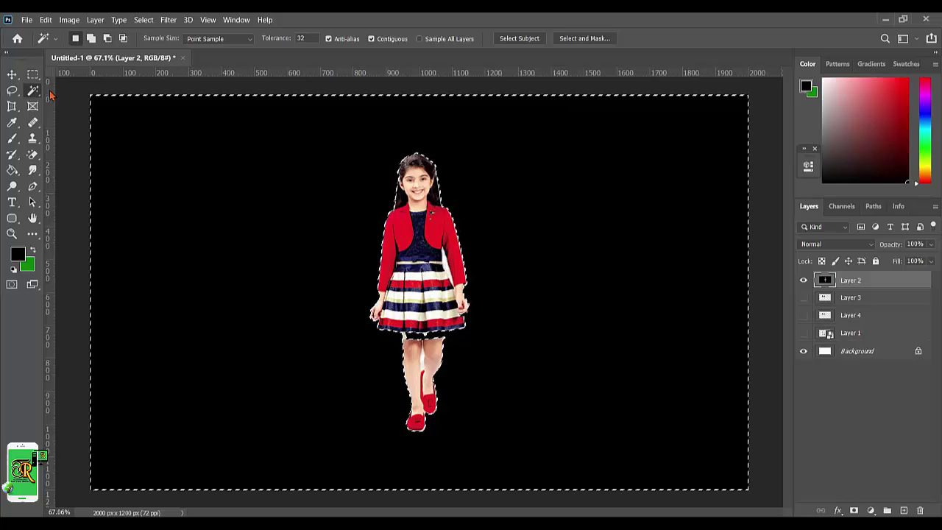
key("ctrl+d")
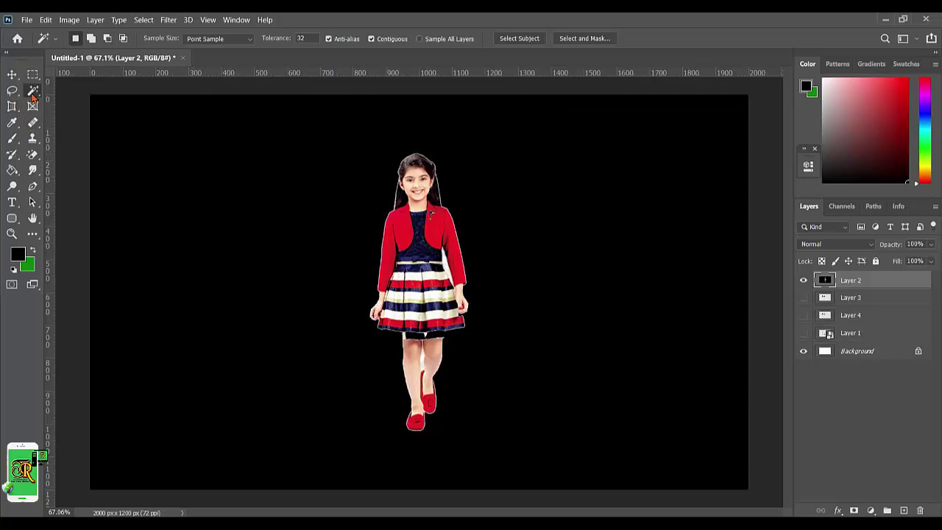
Step: Swap the Magic Wand for the Quick Selection Tool
right_click(33, 90)
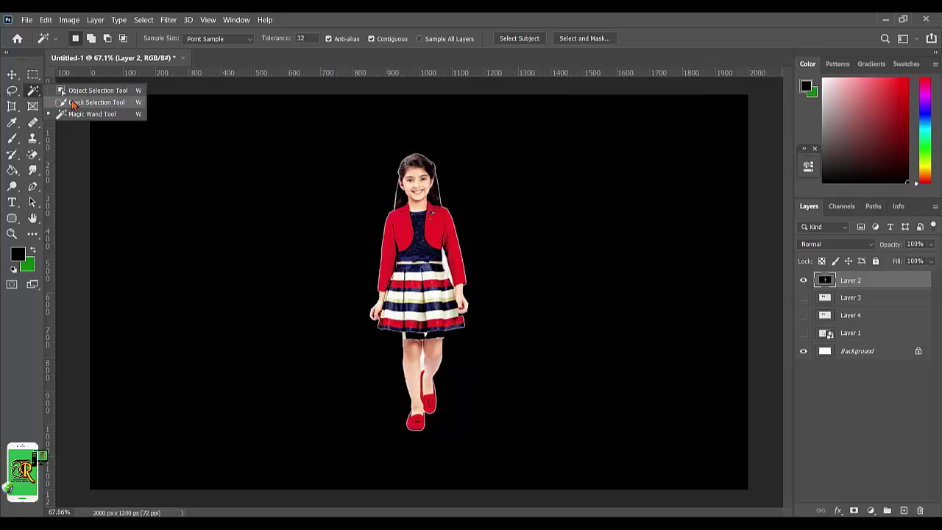
left_click(72, 104)
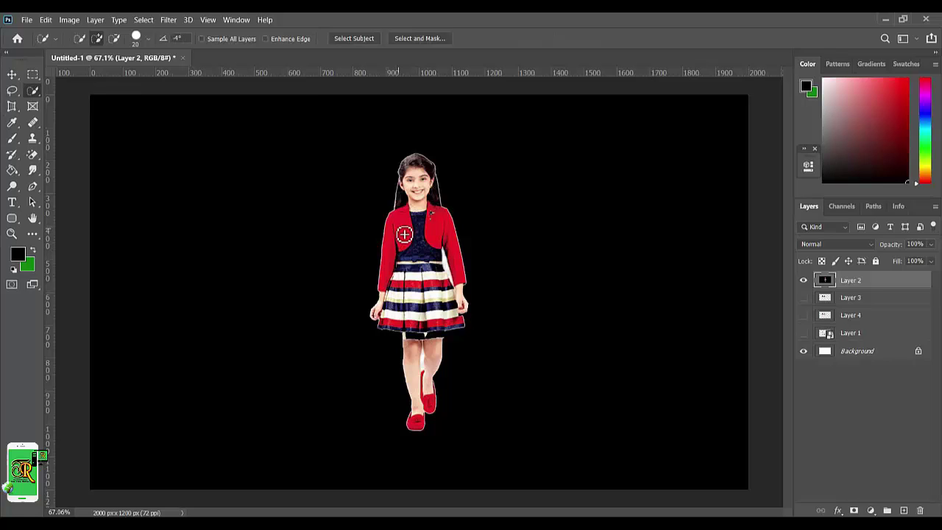
Step: Quick-select the girl's left side down the red jacket, arm and skirt edge
left_click_drag(404, 234, 387, 288)
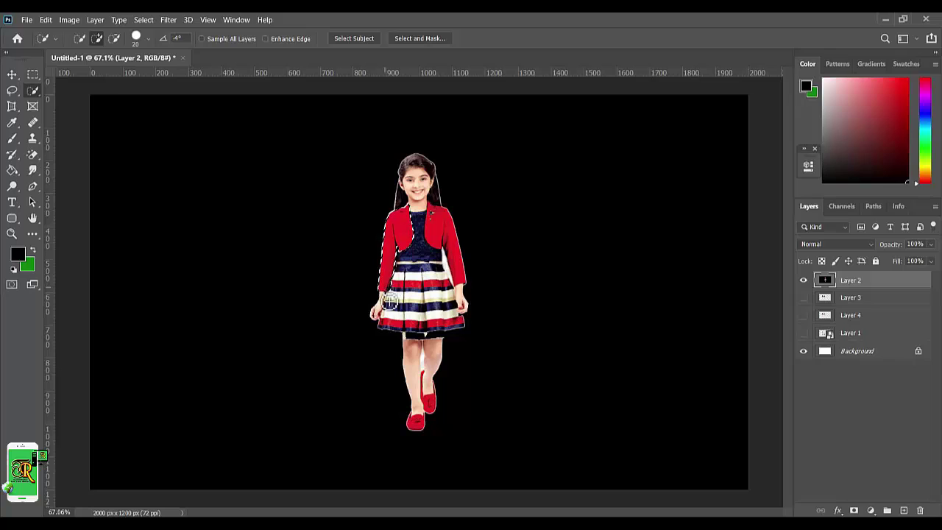
left_click_drag(389, 302, 395, 318)
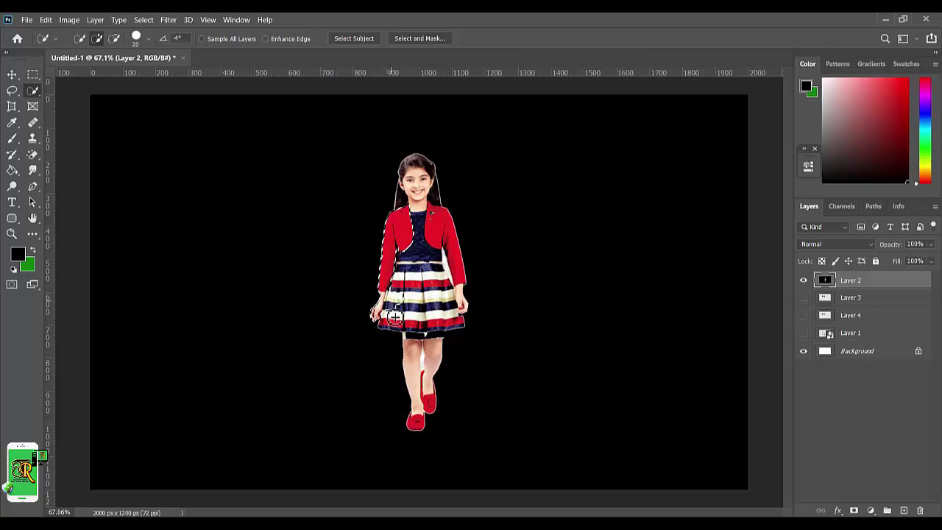
left_click_drag(396, 318, 413, 355)
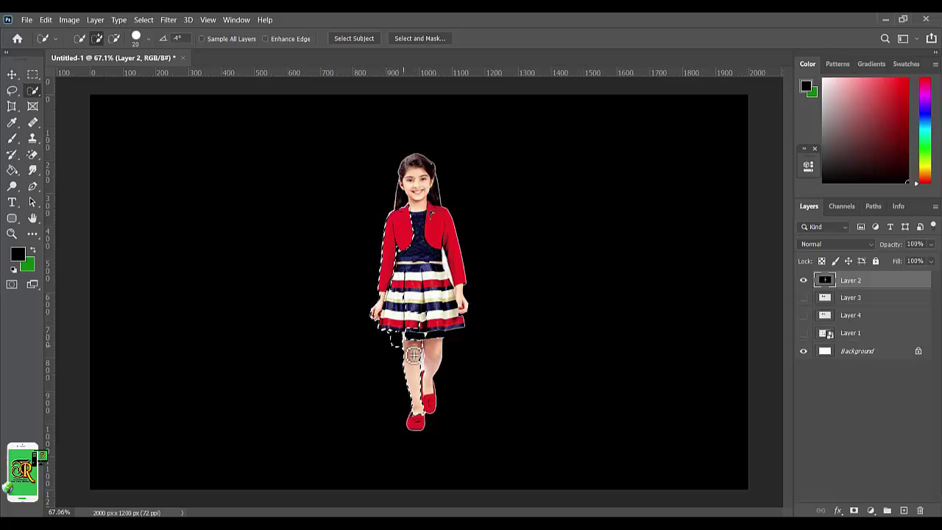
Step: Zoom in and subtract the stray patch left of the girl's legs from the selection
scroll(401, 348, "up", 2)
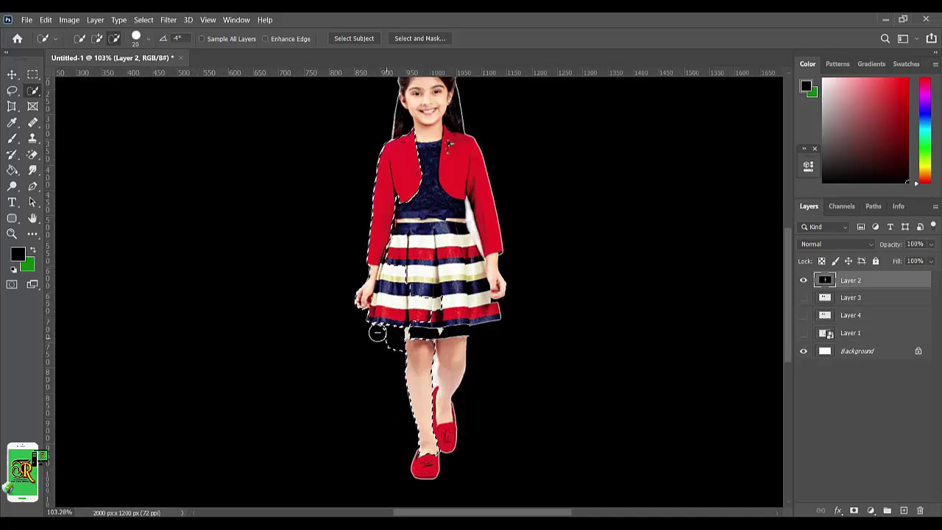
scroll(377, 332, "up", 2)
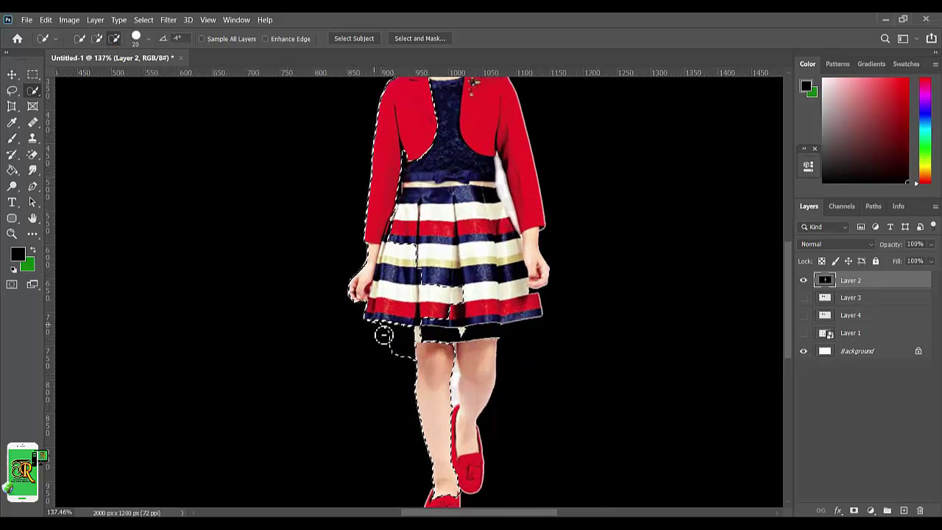
mouse_move(381, 334)
left_mouse_down()
mouse_move(397, 337)
mouse_move(403, 355)
left_mouse_up()
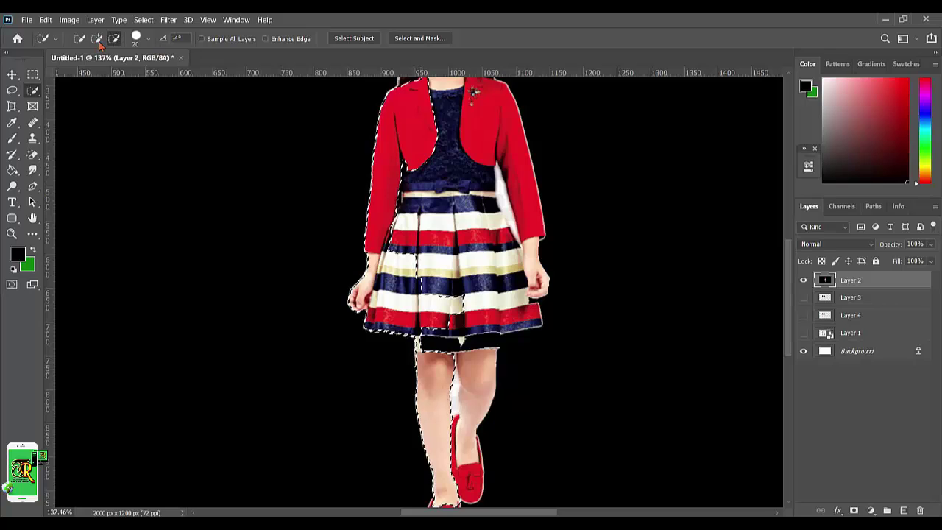
Step: Add the navy top and the skirt's right side so the whole figure is selected
left_click(438, 144, "alt")
left_click_drag(433, 168, 469, 442)
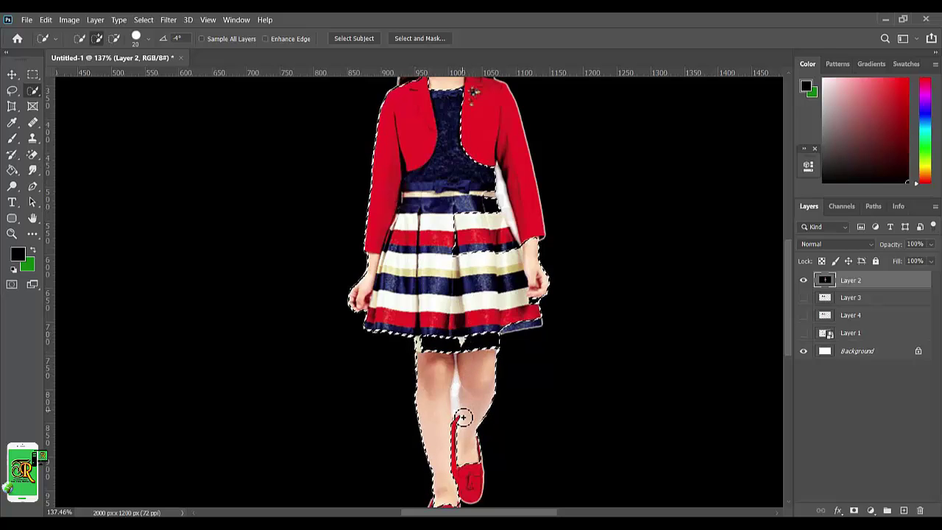
scroll(467, 445, "down", 2)
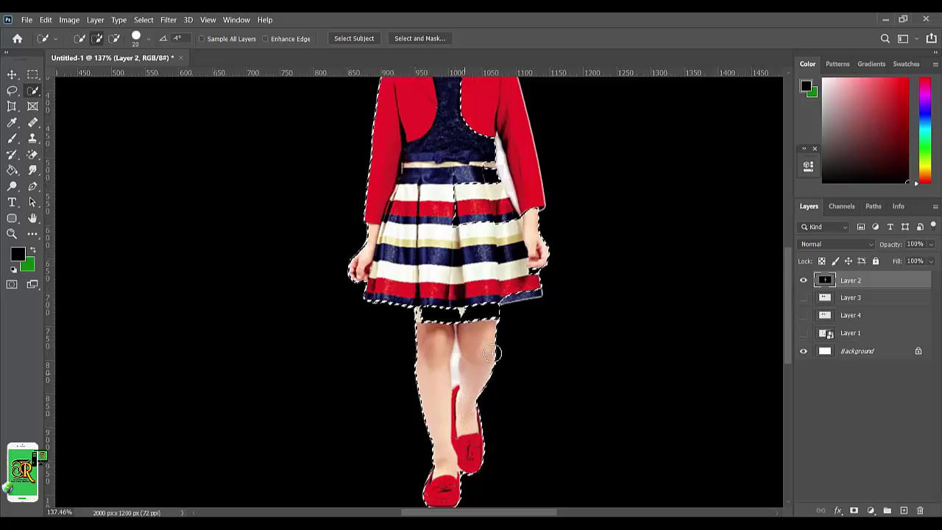
scroll(492, 354, "up", 2)
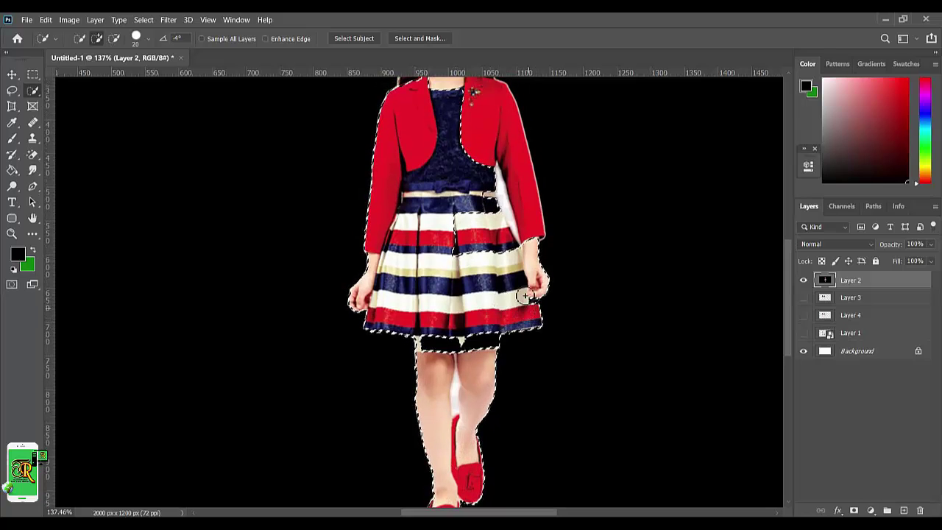
left_click_drag(495, 272, 507, 147)
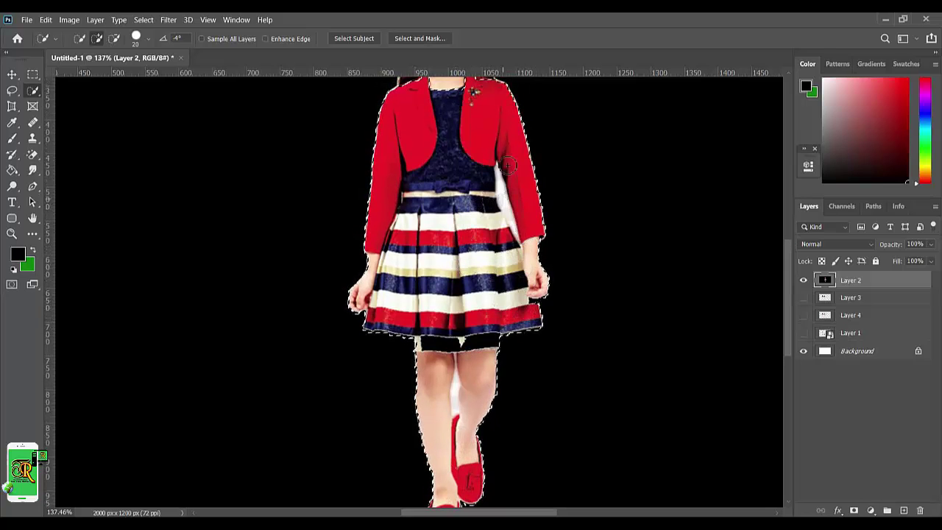
scroll(448, 154, "up", 1)
scroll(448, 153, "up", 1)
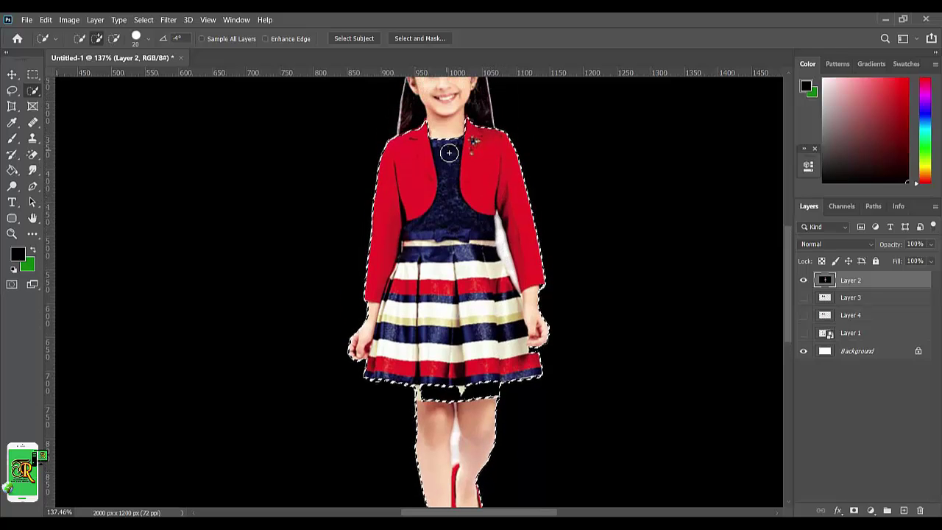
scroll(439, 179, "up", 2)
scroll(438, 170, "up", 1)
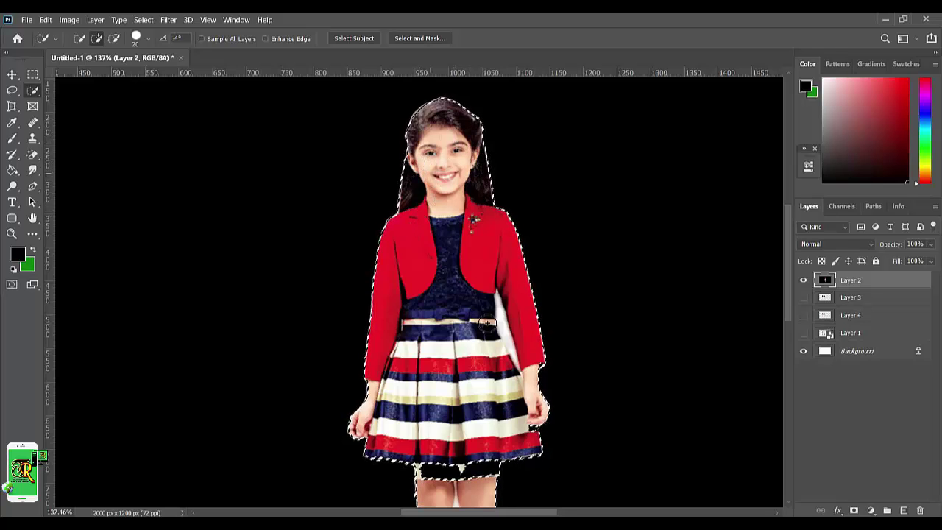
scroll(395, 285, "down", 2)
scroll(395, 284, "down", 2)
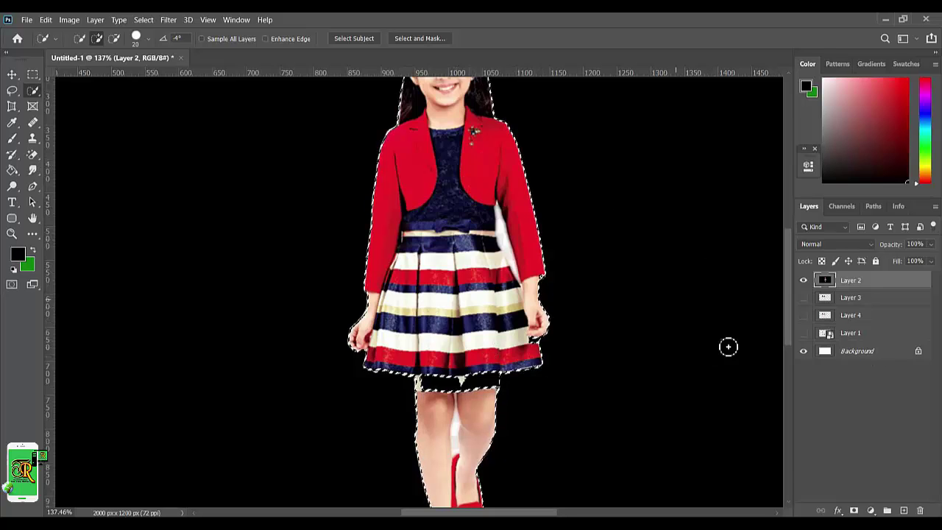
Step: Copy the selected girl from Layer 2 onto a new Layer 6 and hide Layer 2
left_click(904, 510)
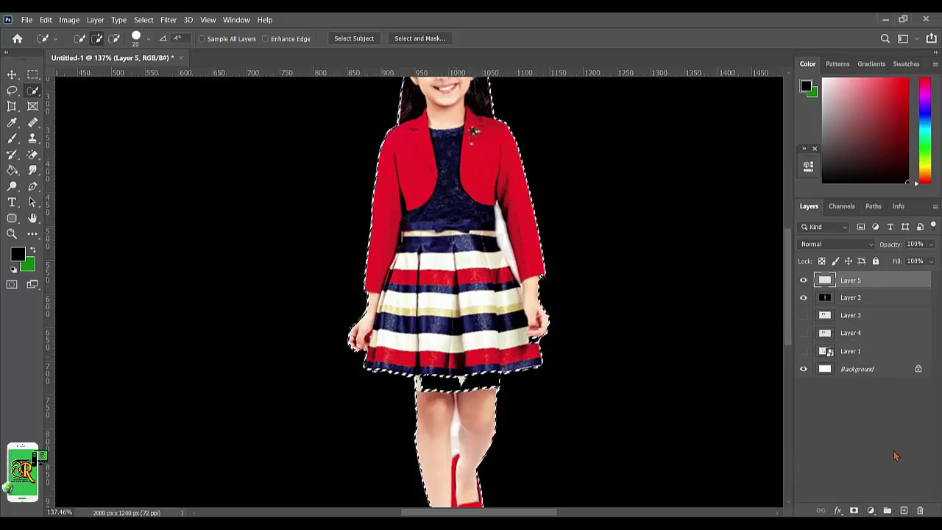
left_click(852, 301)
key("ctrl+j")
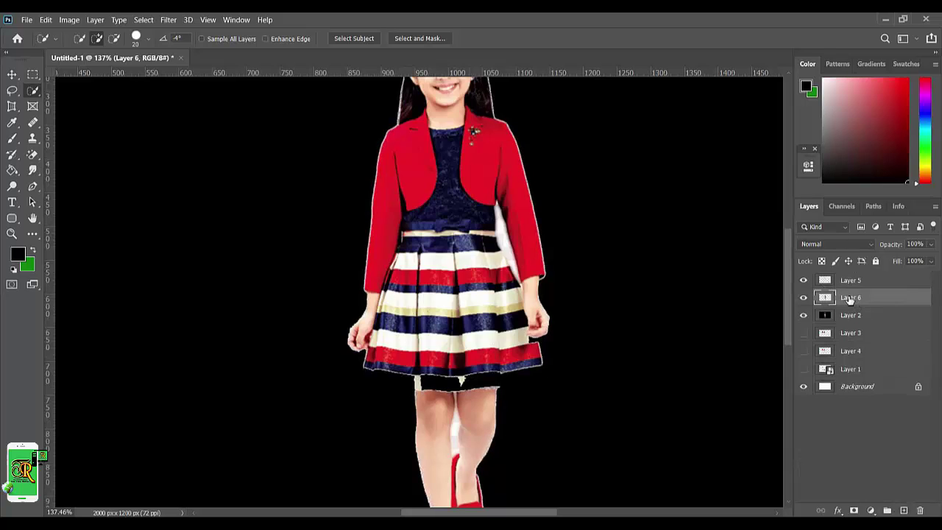
left_click(804, 315)
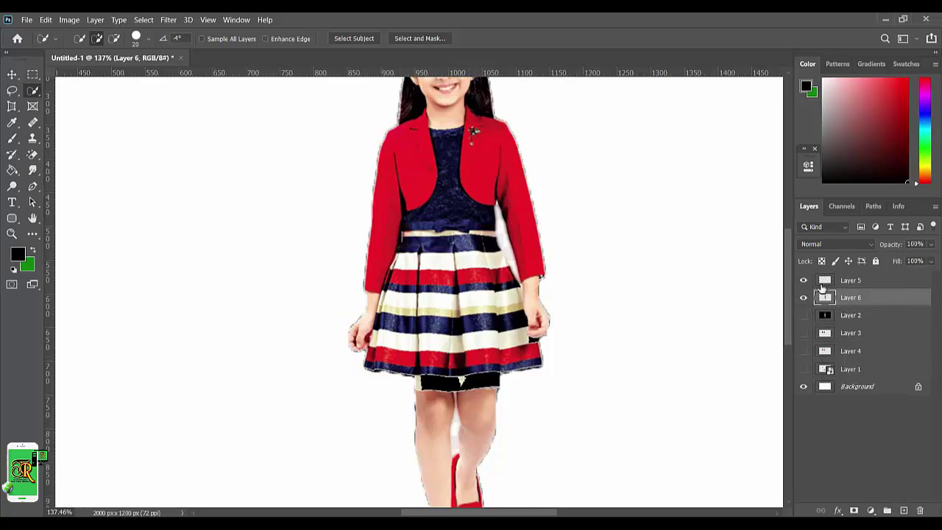
scroll(700, 288, "down", 3)
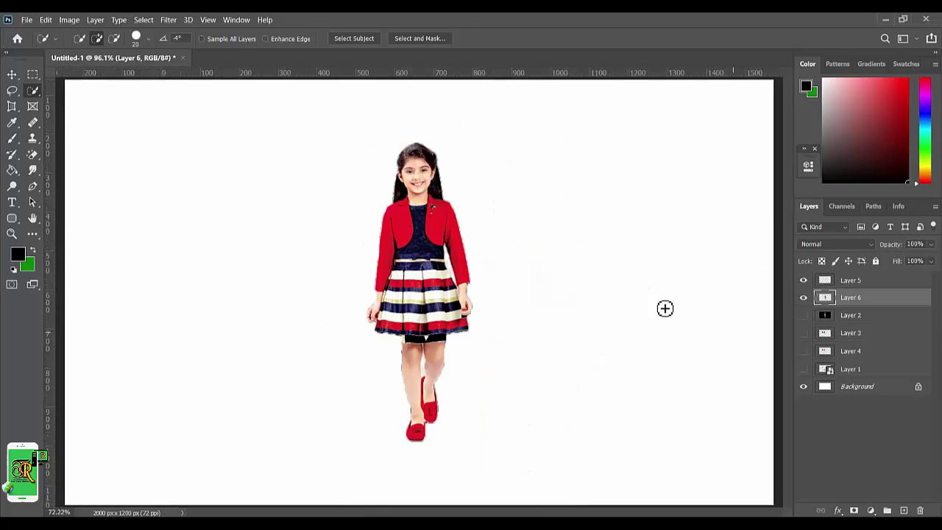
scroll(665, 307, "down", 1)
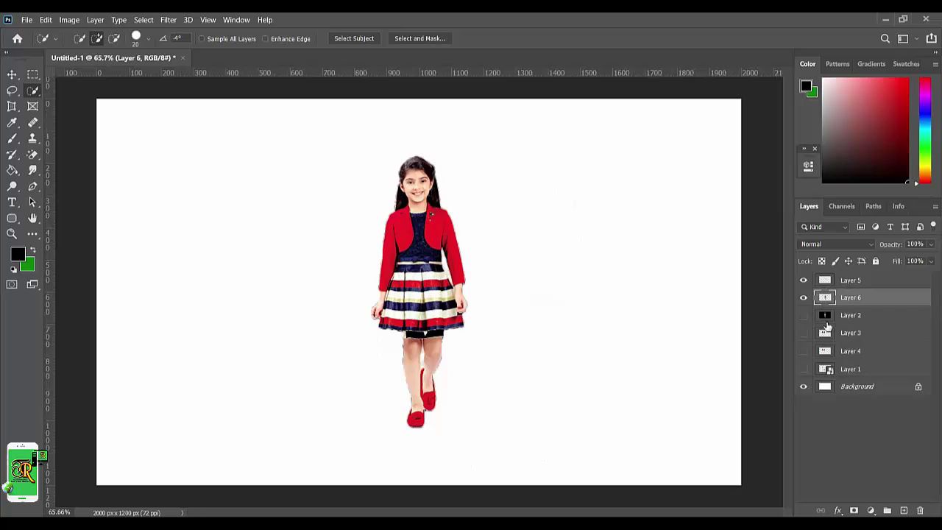
Step: Create Layer 7 beneath the girl's Layer 6 and fill it solid green
left_click(903, 511)
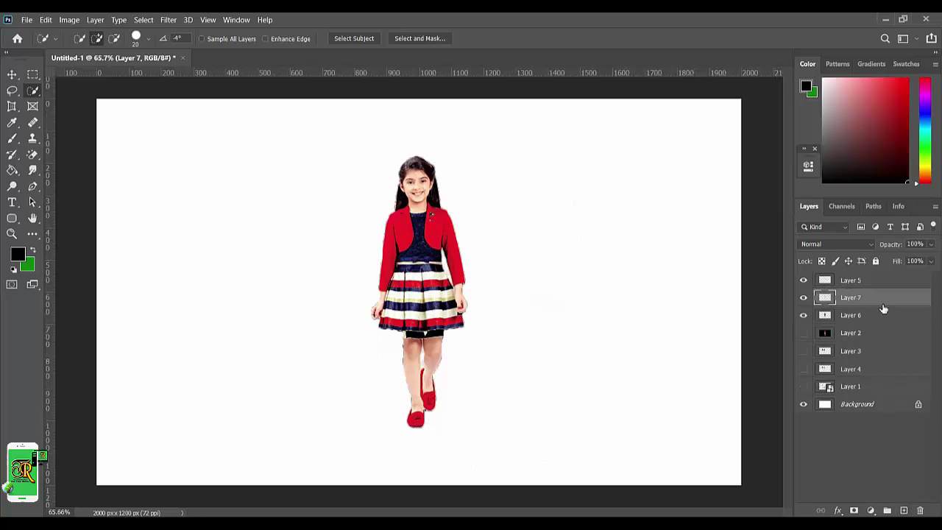
left_click_drag(885, 316, 890, 329)
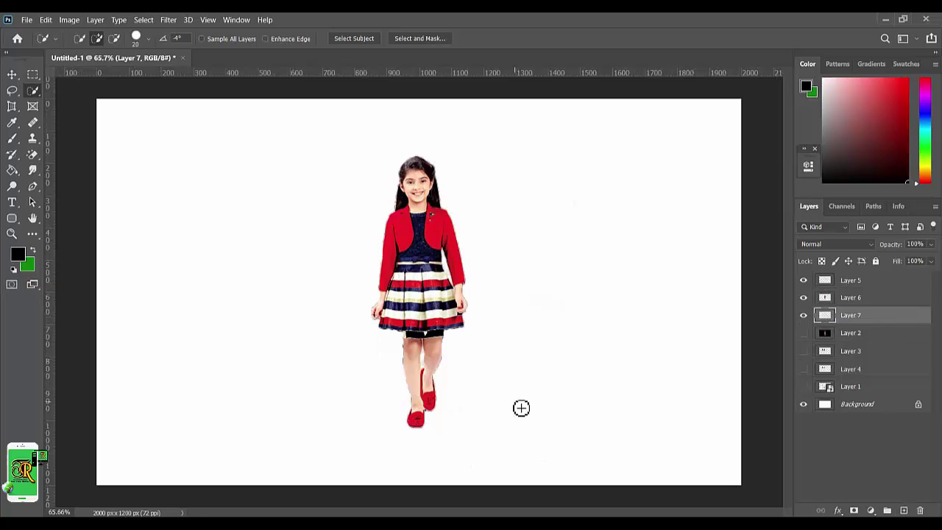
key("ctrl+BackSpace")
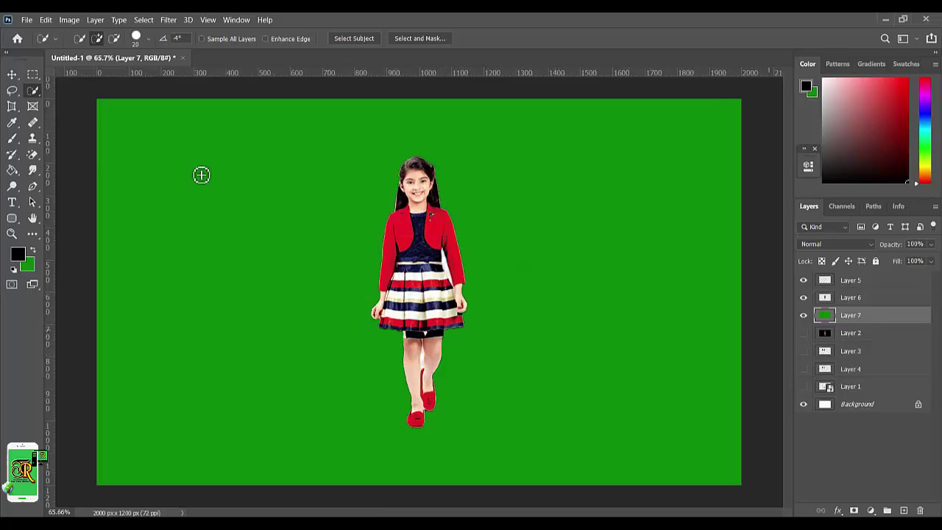
right_click(33, 90)
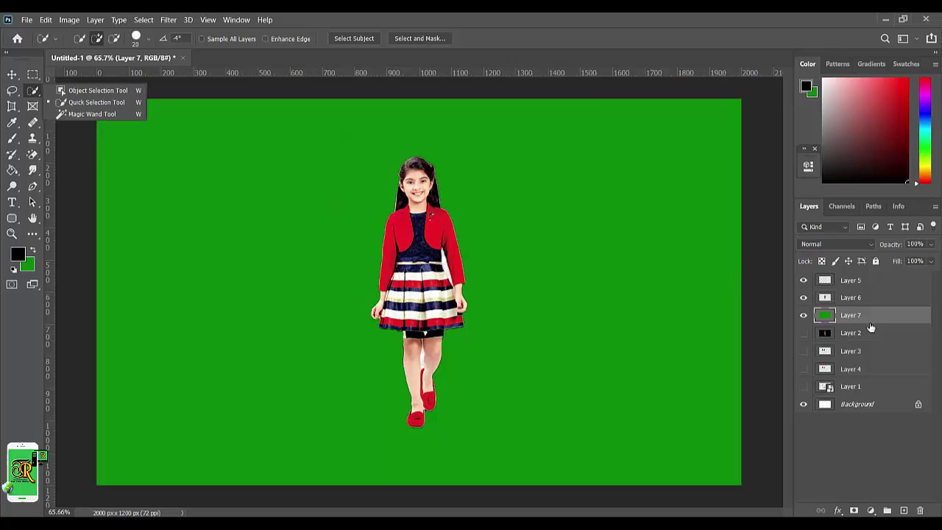
left_click(84, 185)
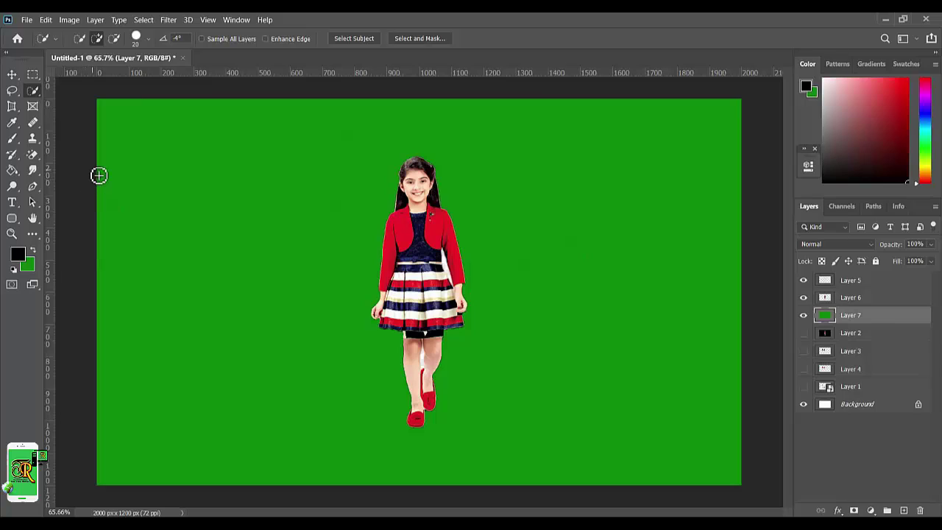